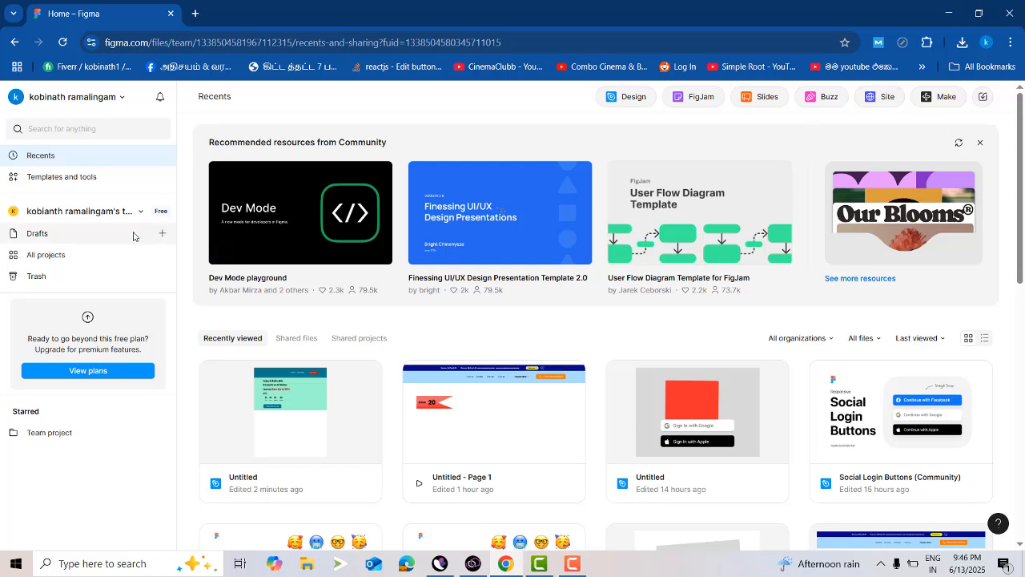
Create a new blank design file from the recent files page
scroll(910, 317, down, 3)
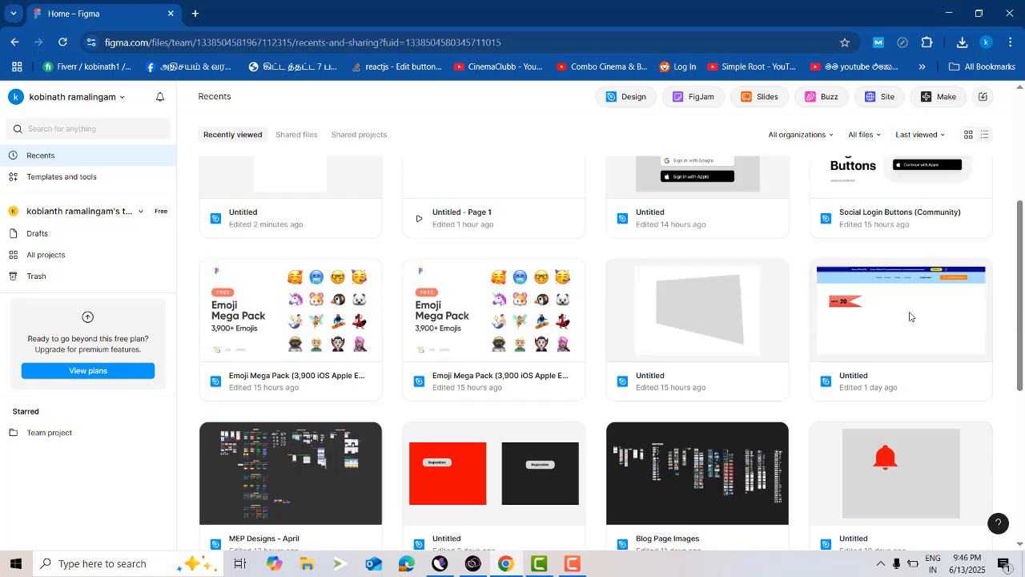
scroll(910, 317, down, 3)
scroll(899, 311, up, 6)
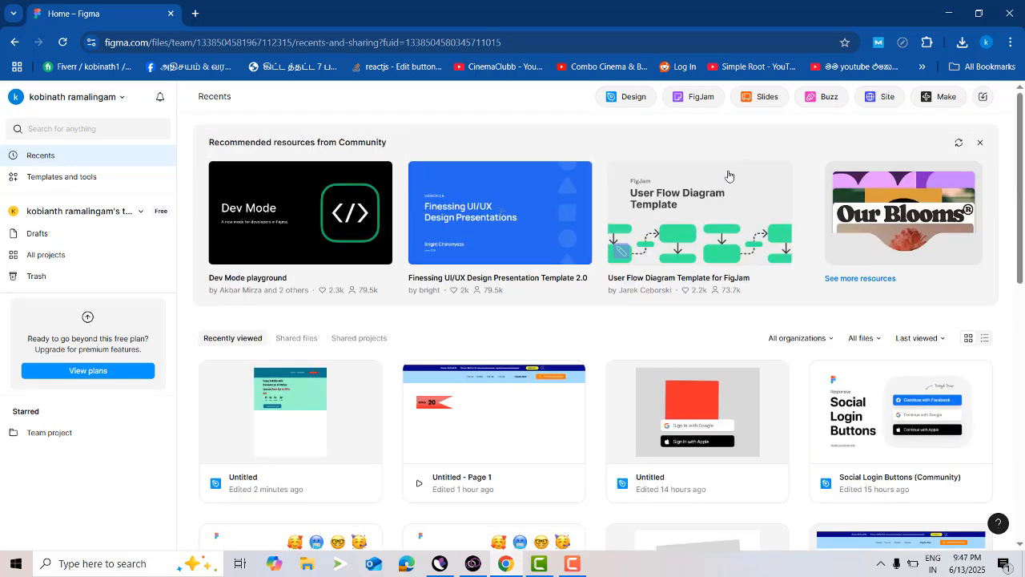
click(635, 104)
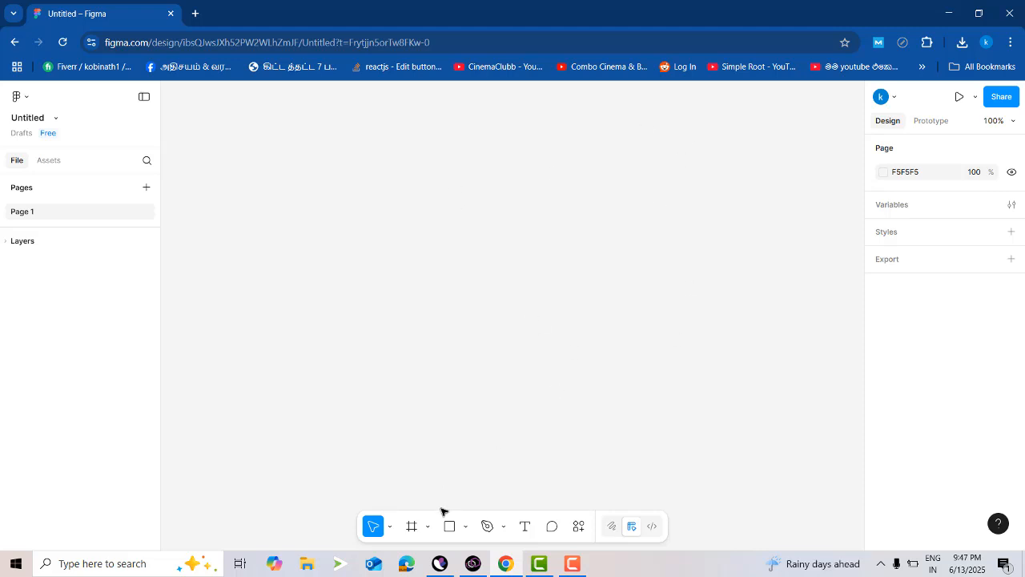
Draw a frame about 518 × 394 on the canvas and move it to about X -502, Y -73
click(412, 527)
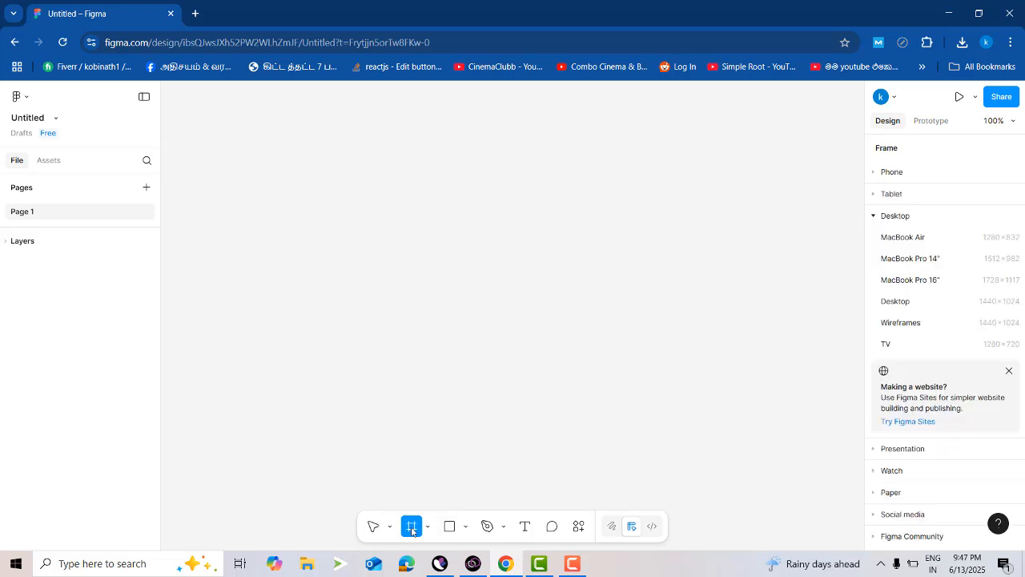
drag(315, 148, 661, 411)
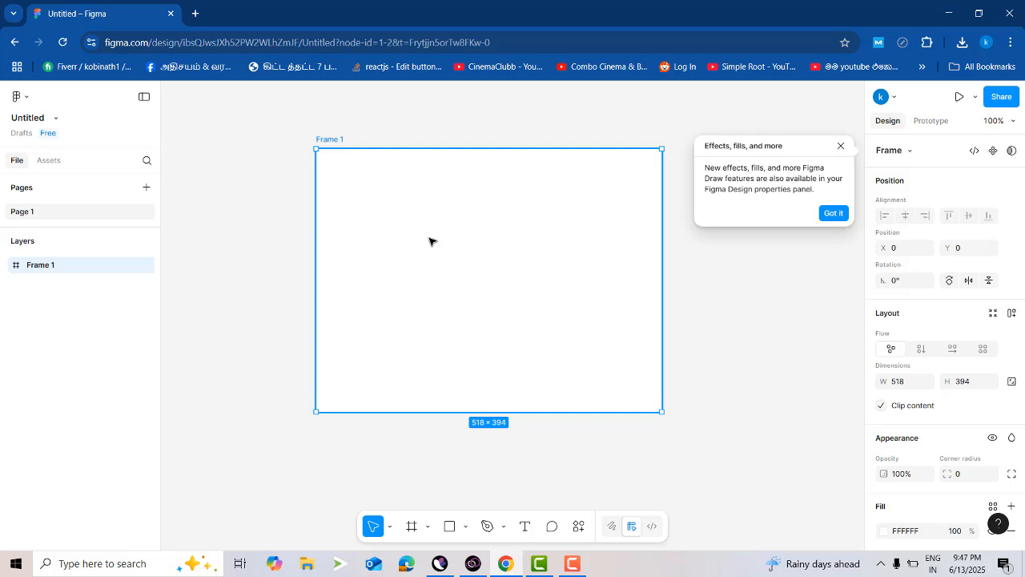
click(689, 250)
click(511, 264)
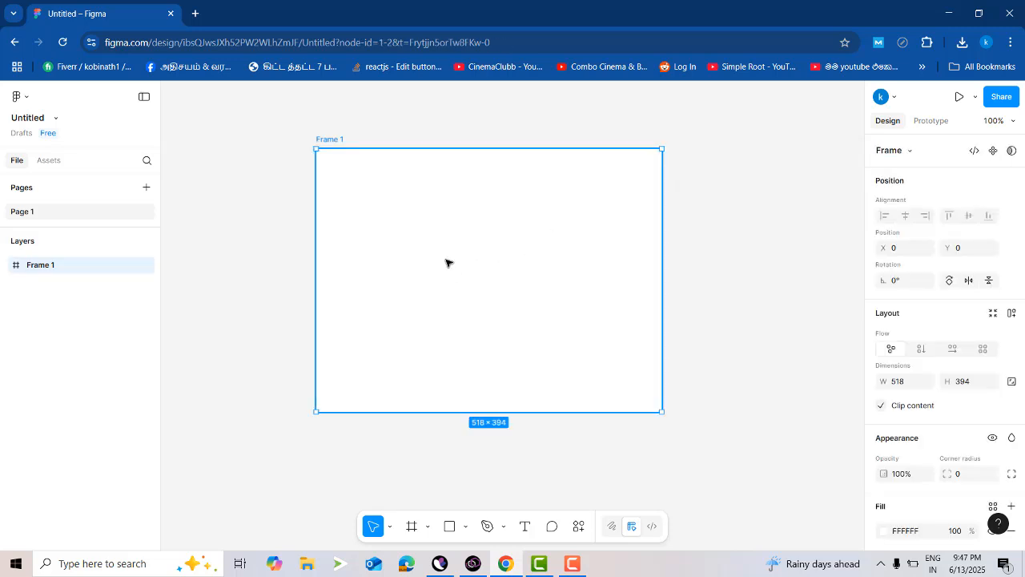
drag(446, 263, 293, 240)
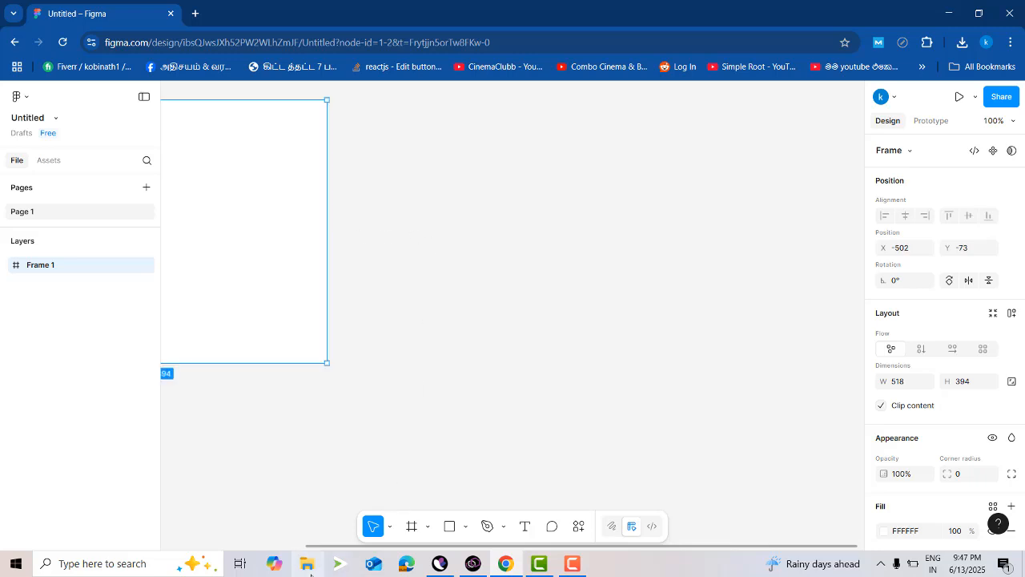
Import image 1 from the desktop folder hotelimagesss onto the empty canvas beside the frame
click(308, 563)
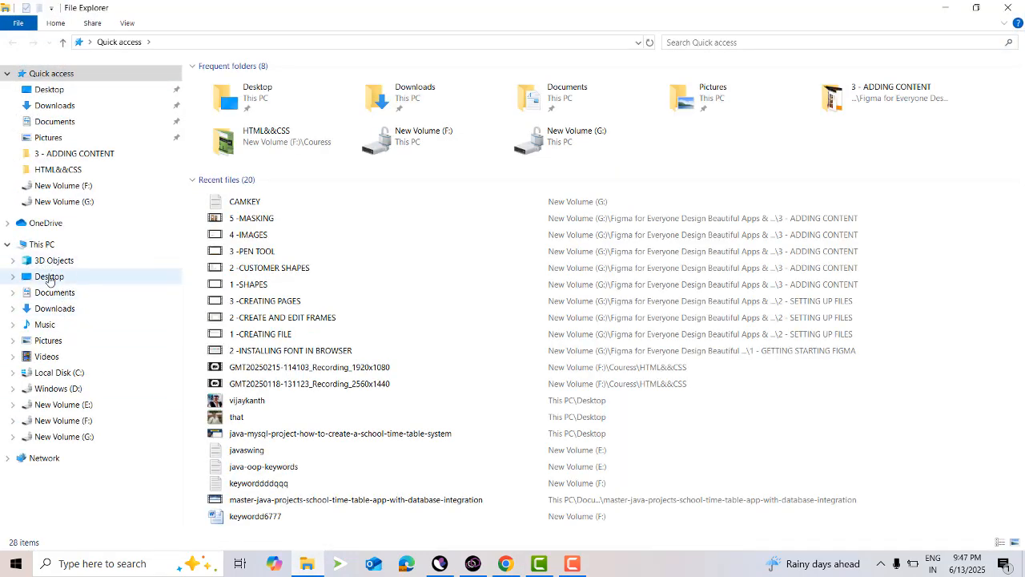
click(49, 278)
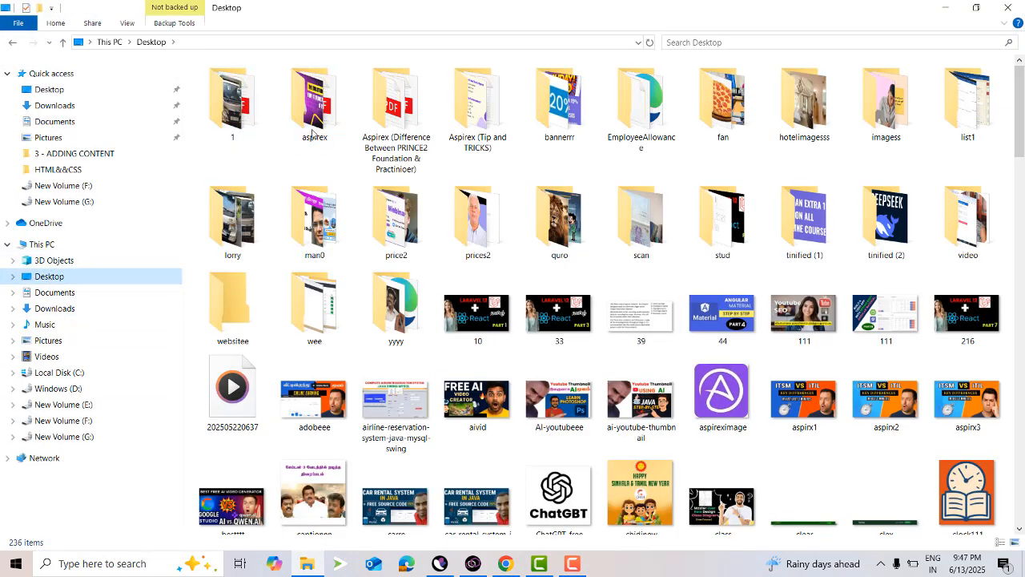
double_click(805, 103)
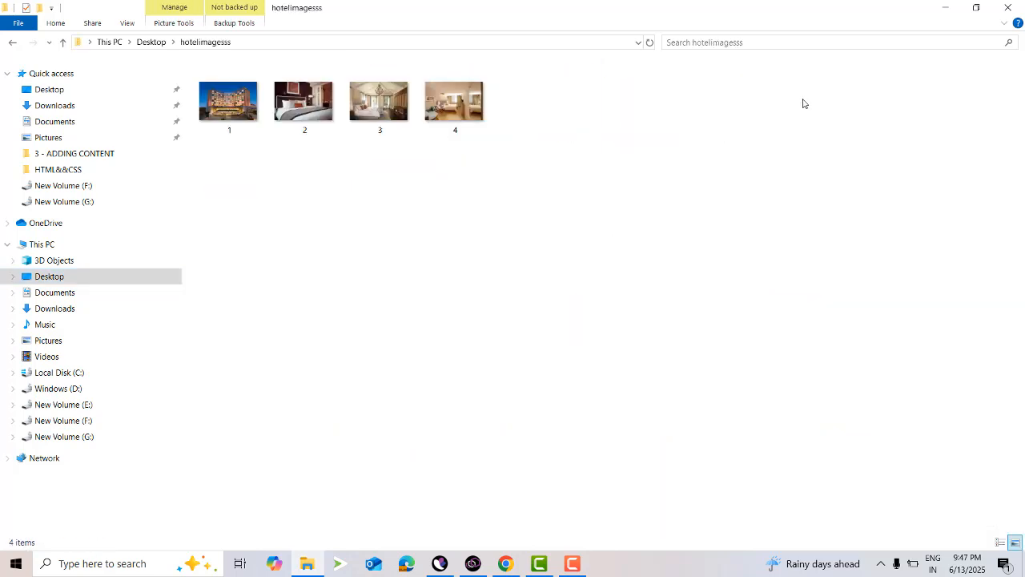
click(240, 115)
drag(546, 10, 801, 295)
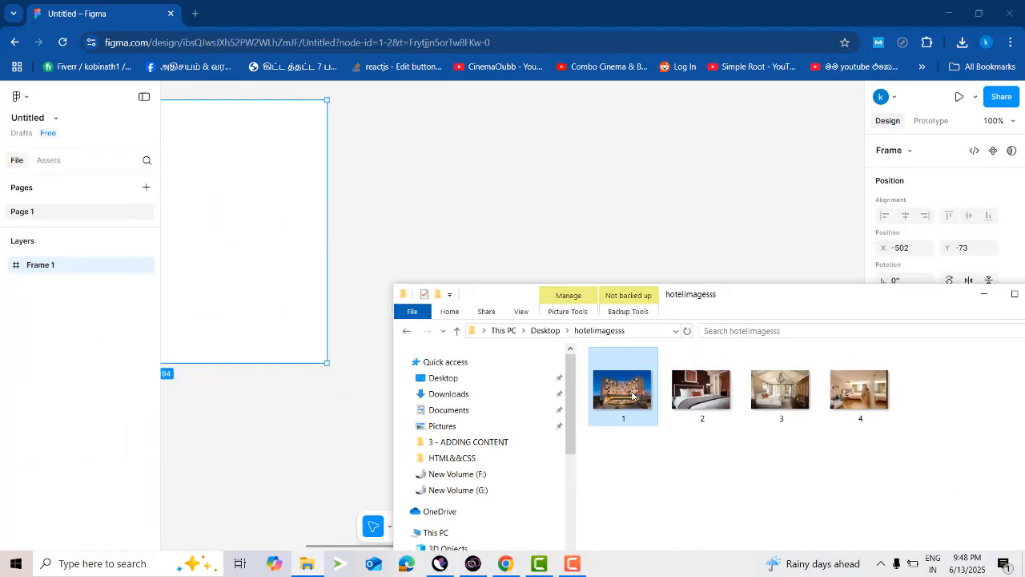
drag(633, 395, 525, 209)
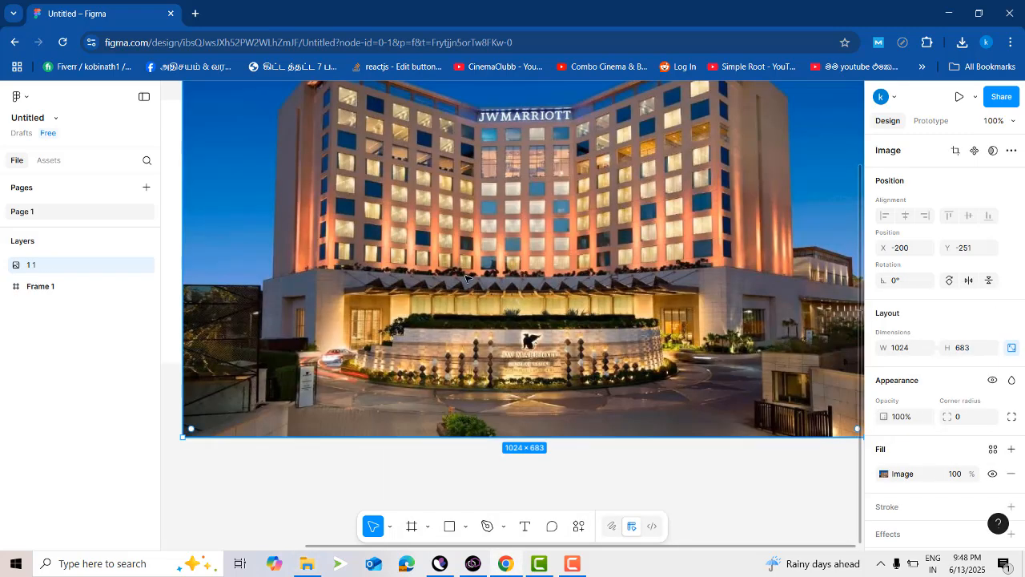
Scale the hotel image down to about 292 × 195 and move it to about X 200, Y -212
scroll(465, 278, up, 3)
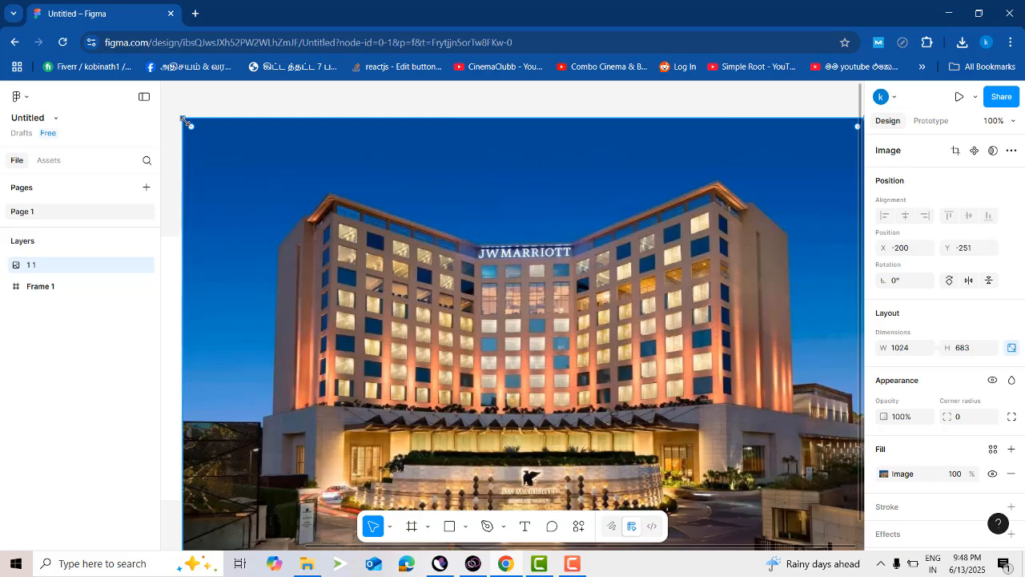
drag(186, 120, 426, 340)
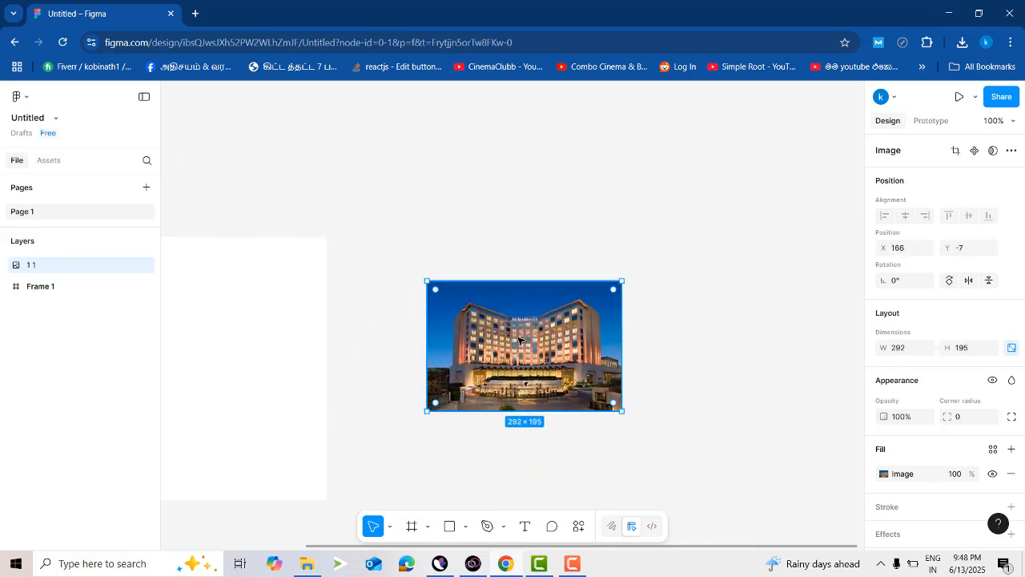
drag(519, 339, 503, 213)
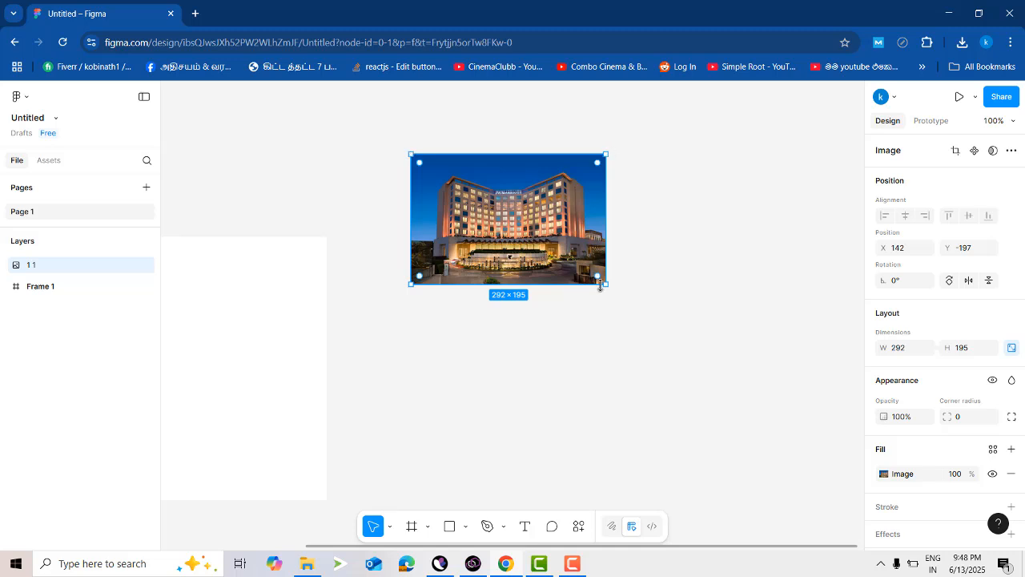
drag(484, 213, 523, 203)
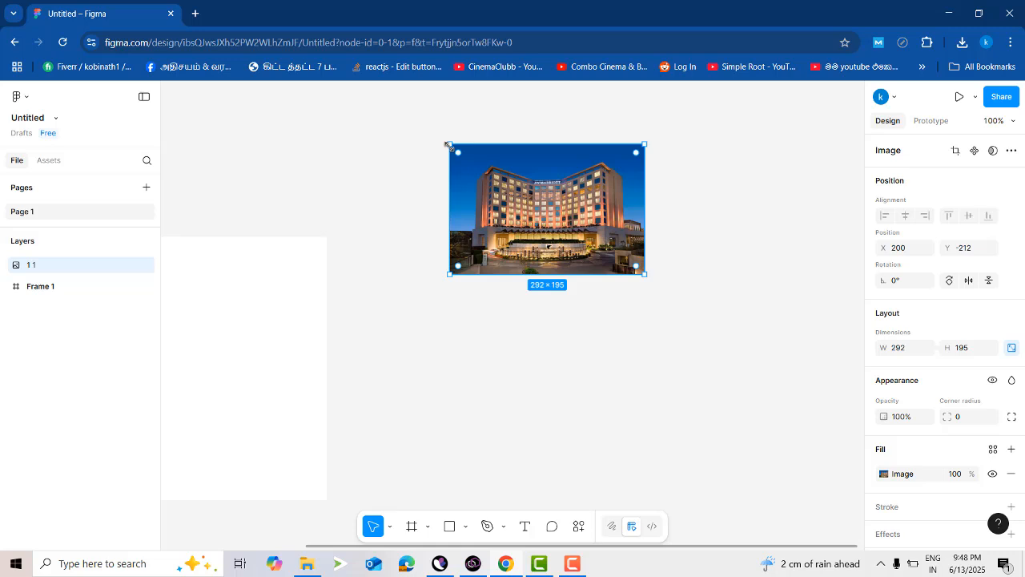
Enlarge the hotel image to about 354 × 236 and reposition it at about X 272, Y -252
drag(449, 144, 428, 150)
drag(721, 195, 657, 201)
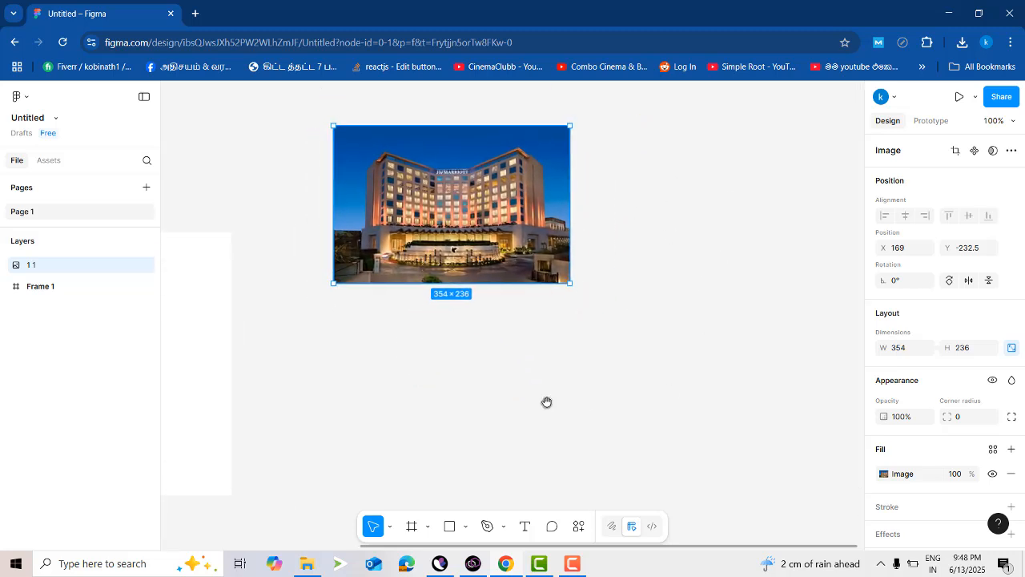
drag(529, 403, 676, 300)
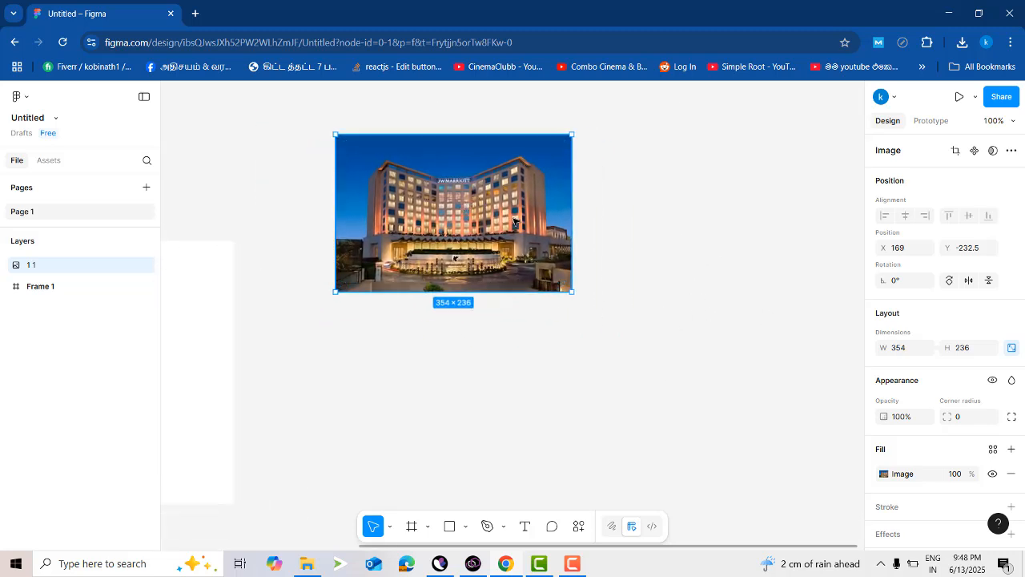
drag(513, 222, 544, 230)
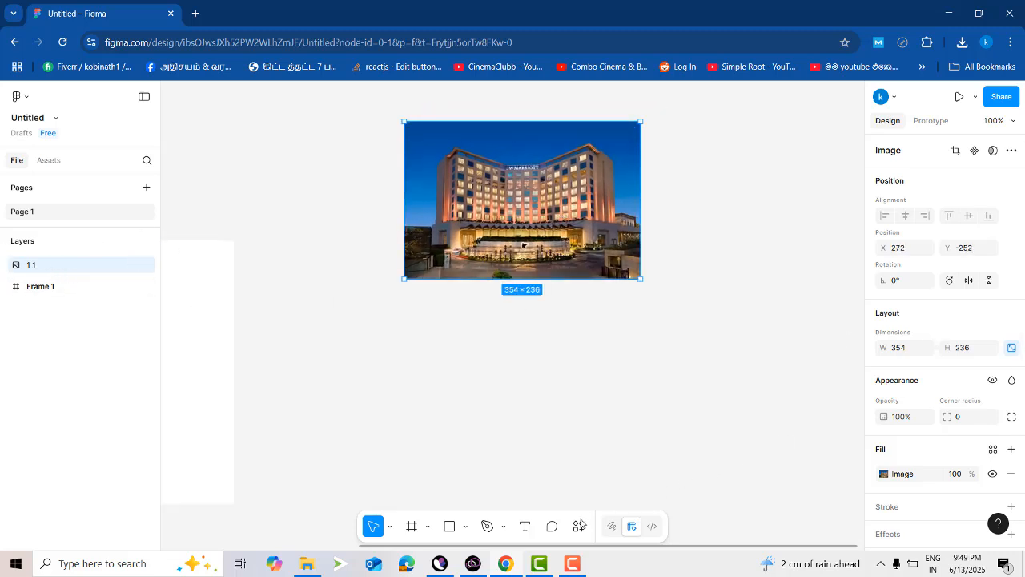
Draw a circle about 174 × 174 with the Ellipse tool over the middle of the hotel image
click(451, 527)
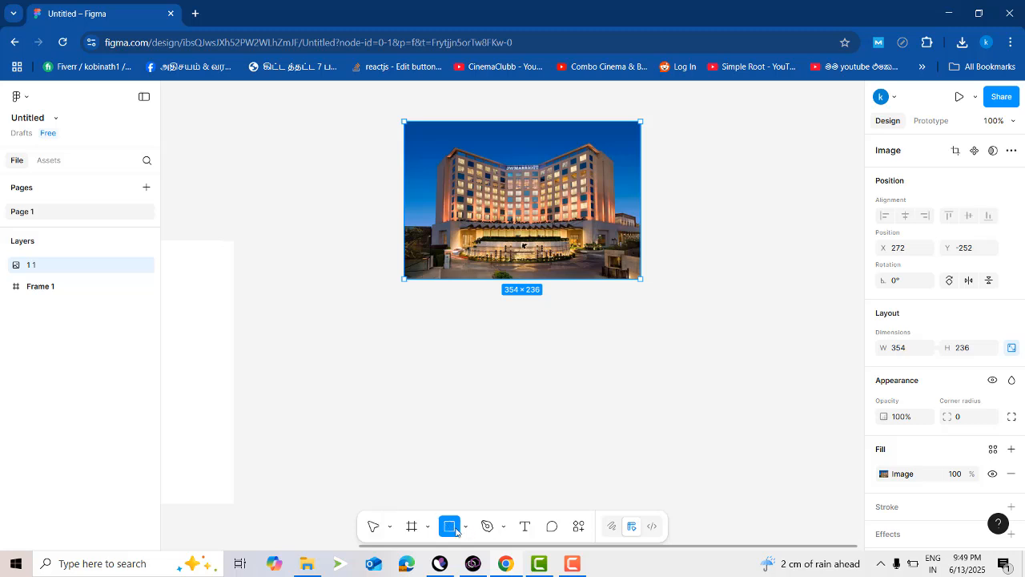
click(465, 527)
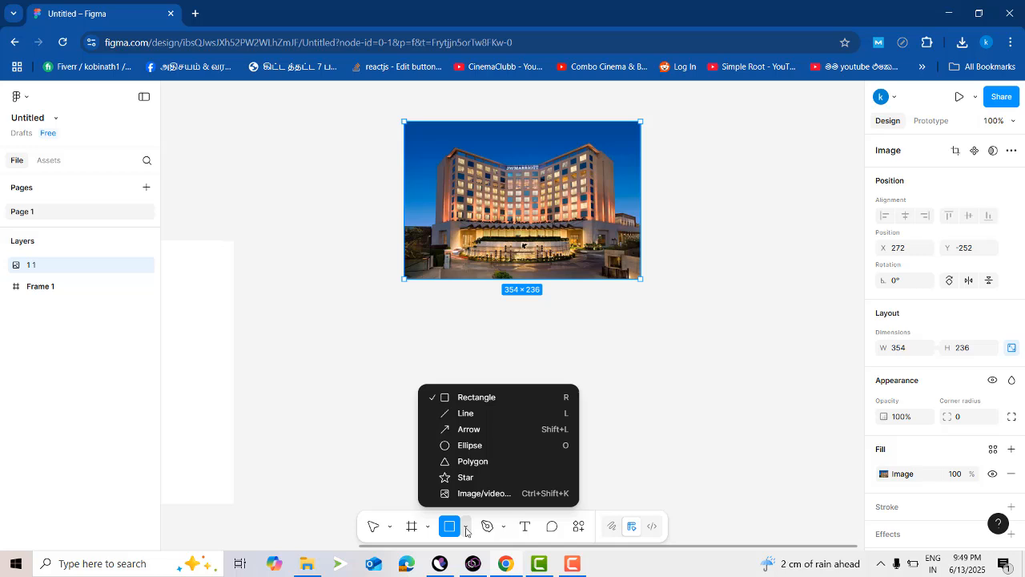
click(470, 445)
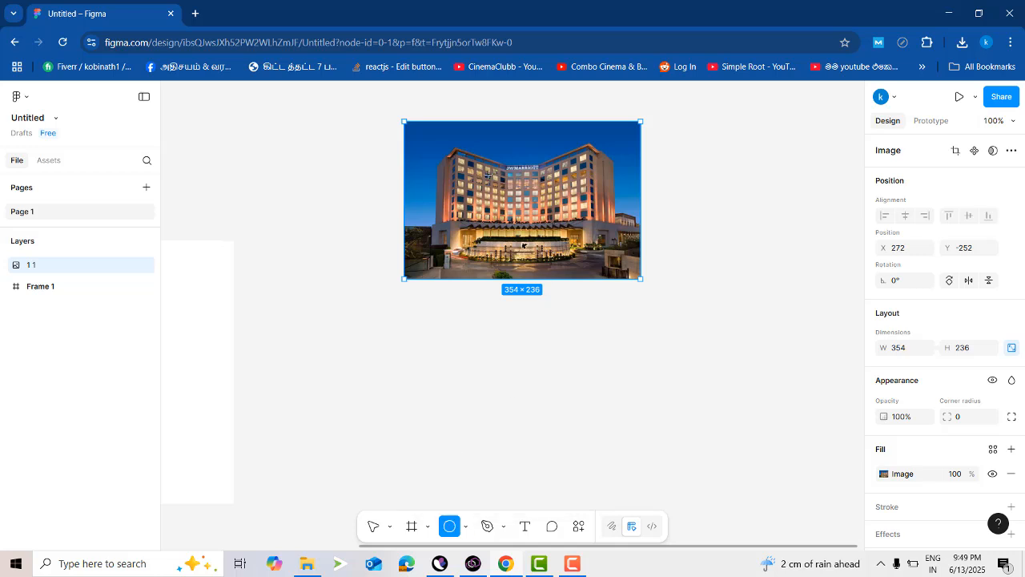
mouse_move(464, 150)
mouse_down()
mouse_move(574, 258)
mouse_move(529, 192)
mouse_move(583, 272)
mouse_move(522, 205)
mouse_move(585, 277)
mouse_move(521, 209)
mouse_move(519, 226)
mouse_move(561, 256)
mouse_move(556, 265)
mouse_up()
drag(942, 348, 942, 348)
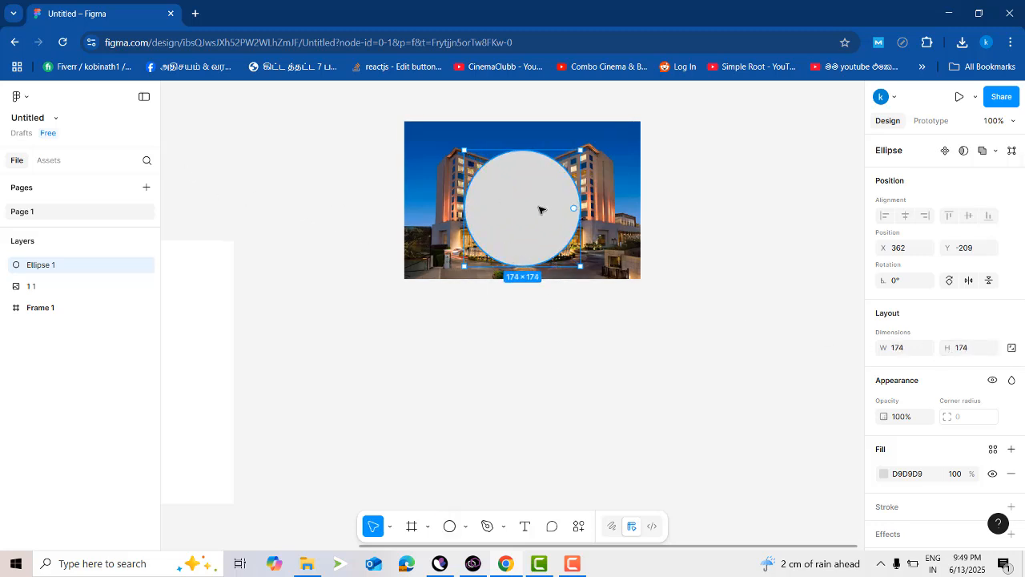
click(622, 348)
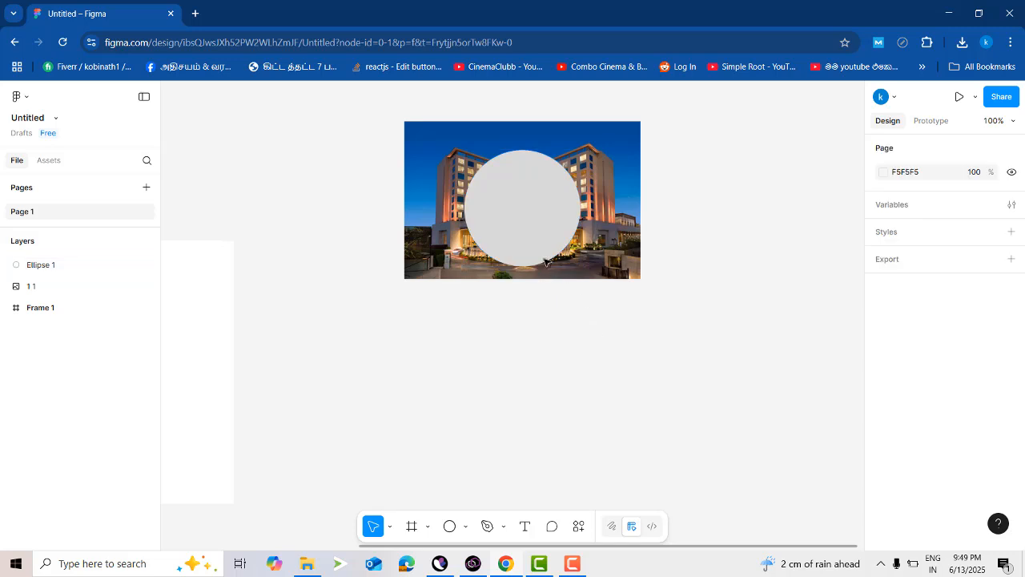
Reorder the layers so the hotel image sits above the ellipse
click(517, 225)
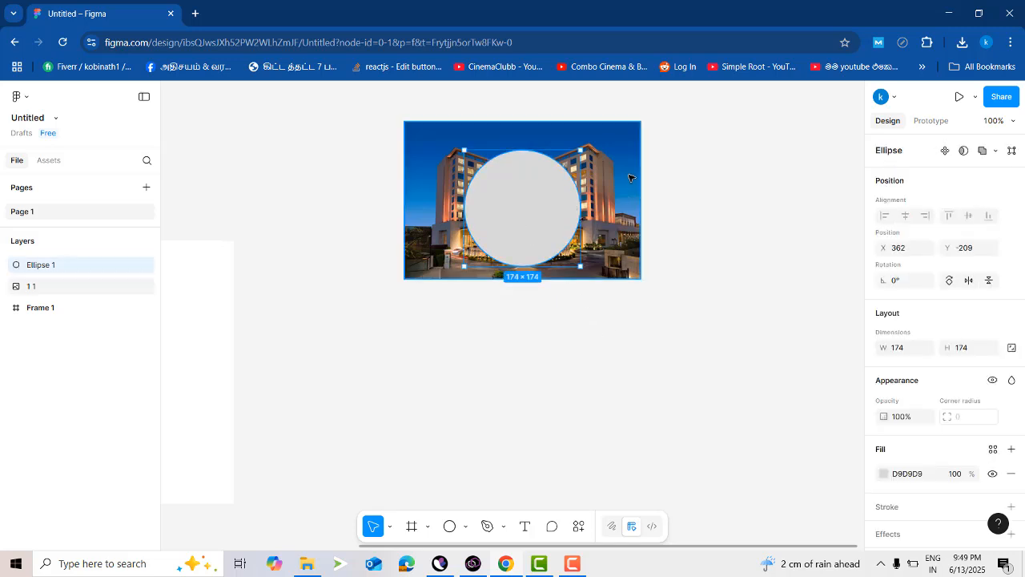
click(51, 286)
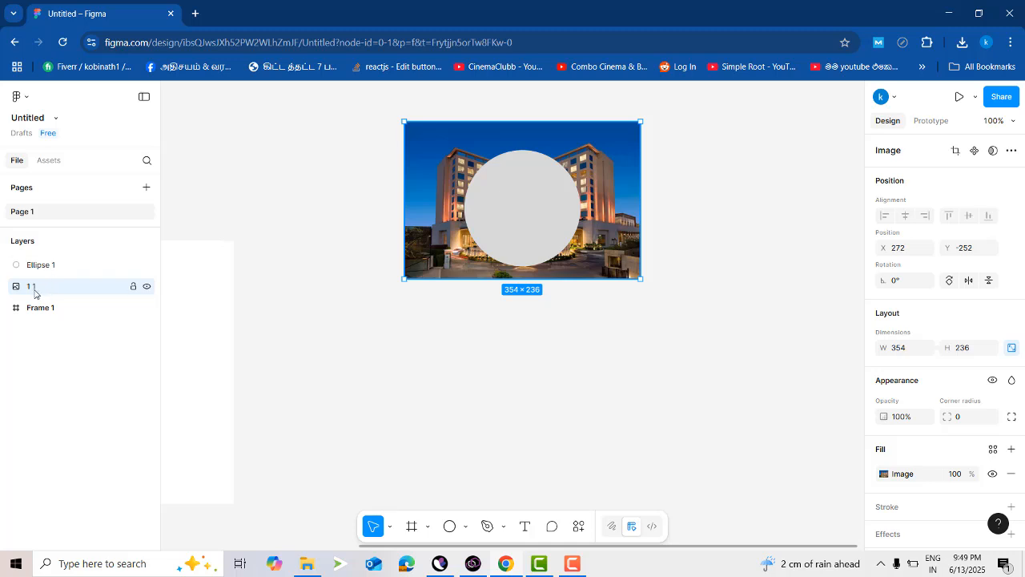
click(64, 268)
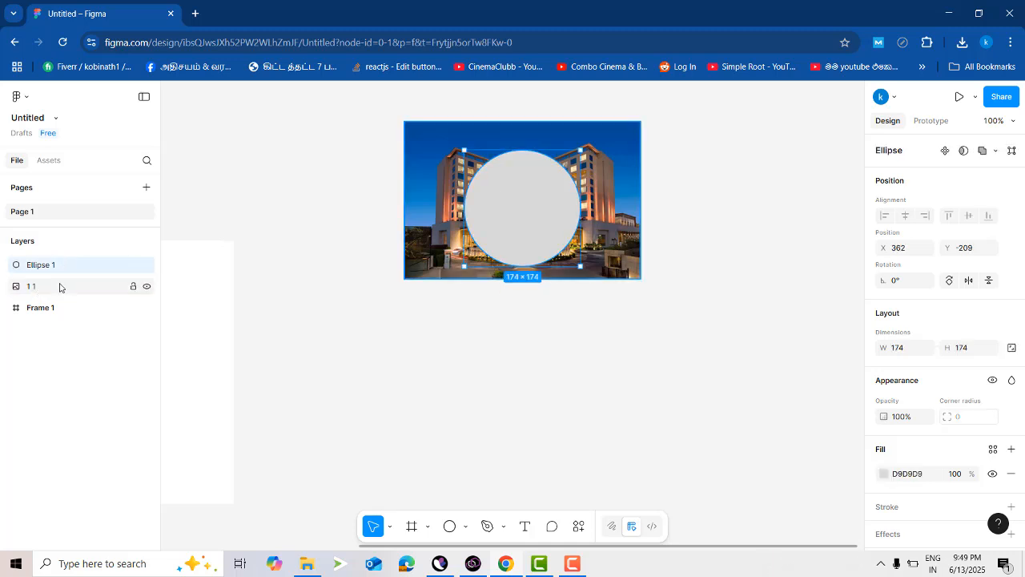
click(59, 288)
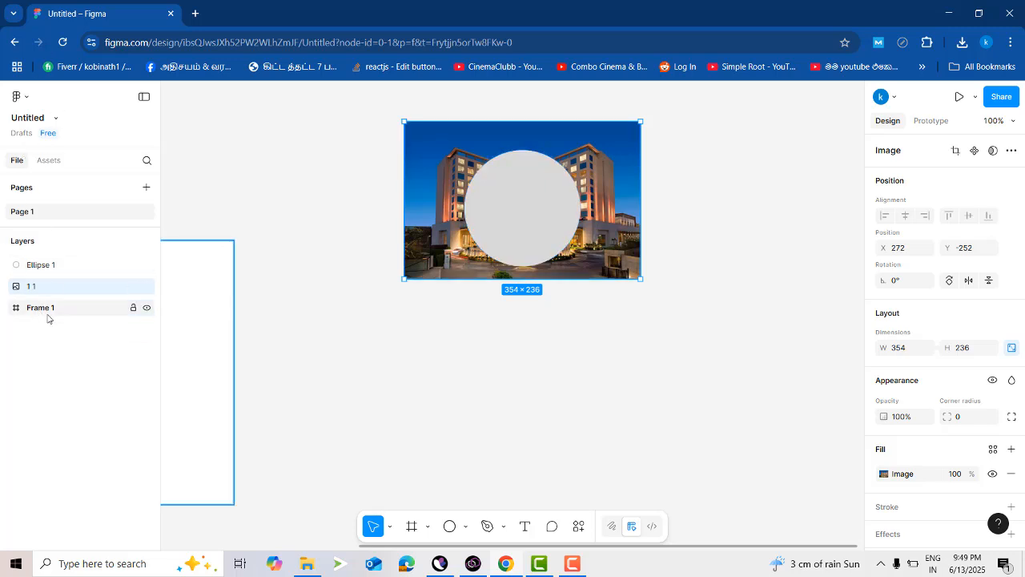
click(32, 272)
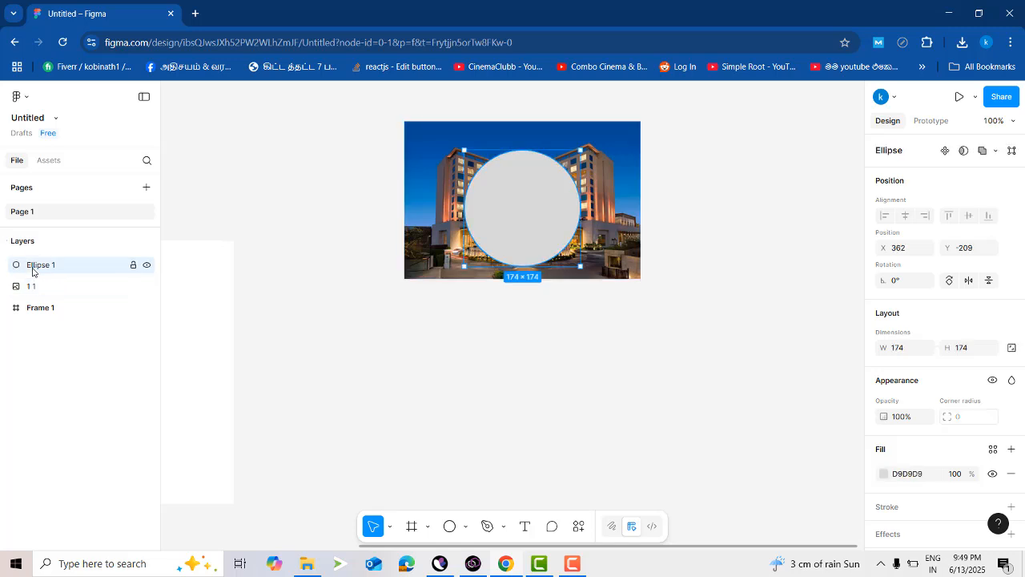
click(32, 289)
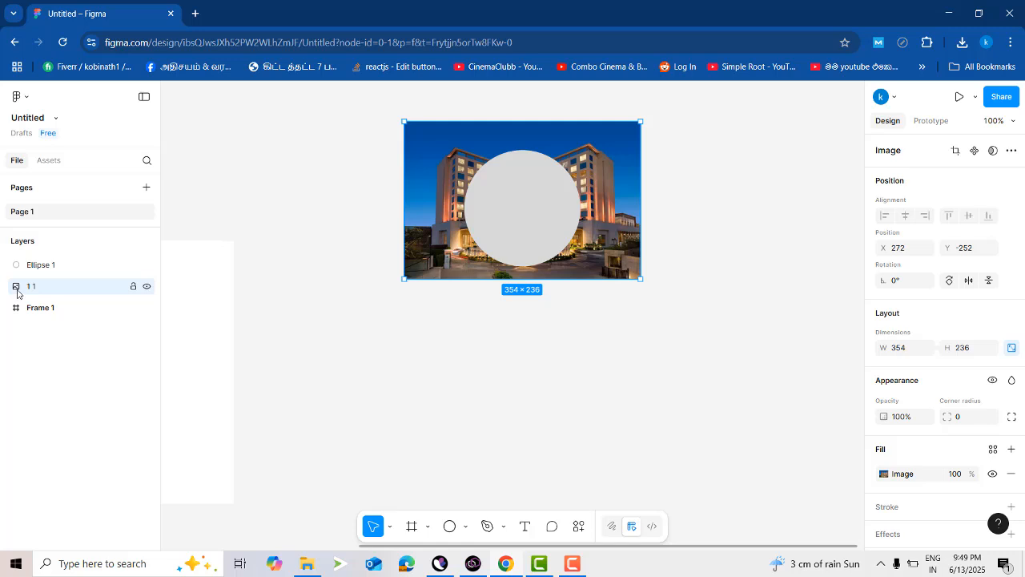
drag(18, 291, 30, 267)
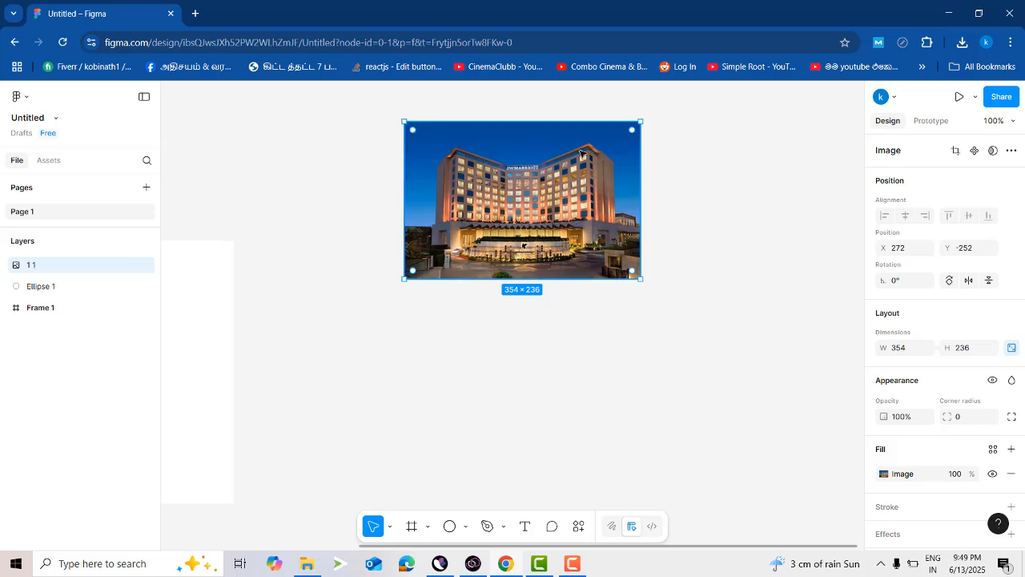
Mask the hotel image with the ellipse and shift the mask circle slightly upward to about X 360, Y -224
click(32, 287)
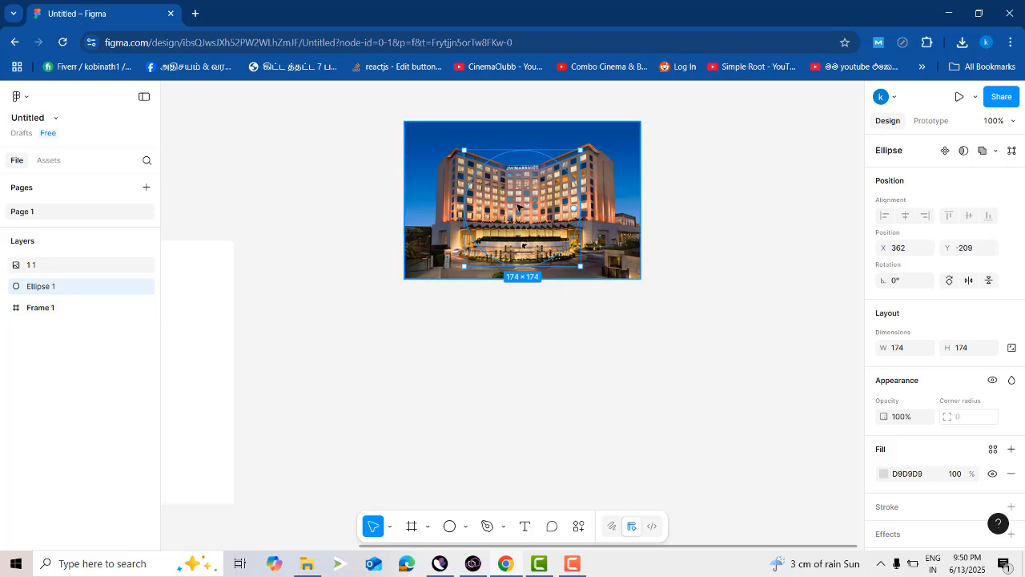
click(302, 366)
click(48, 290)
shift+click(32, 268)
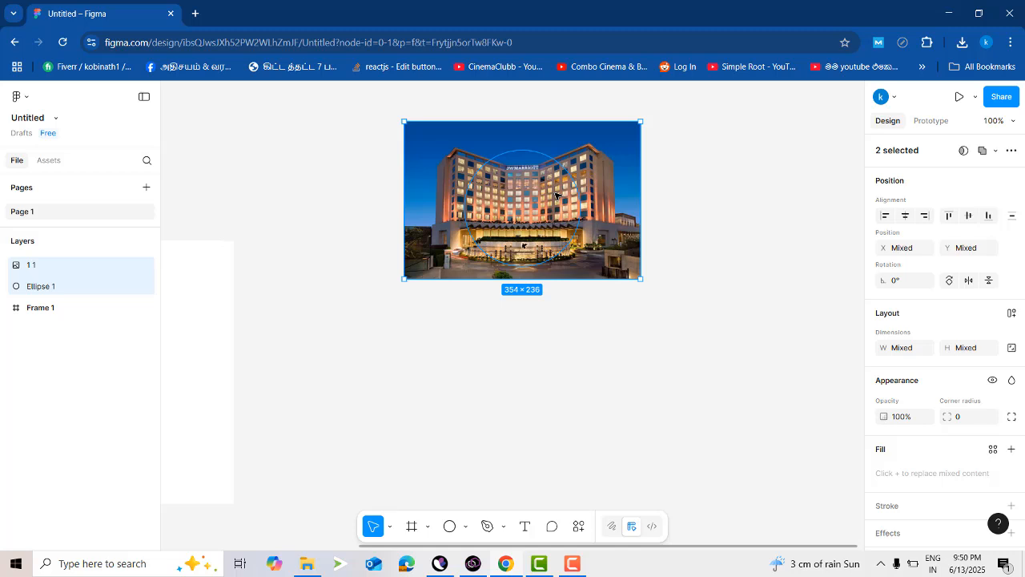
right_click(556, 194)
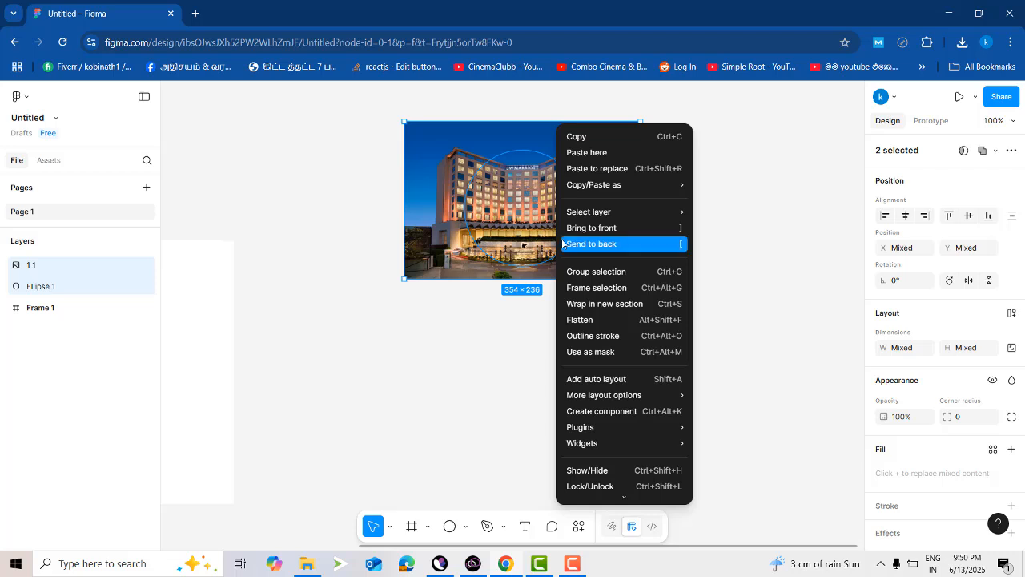
click(592, 353)
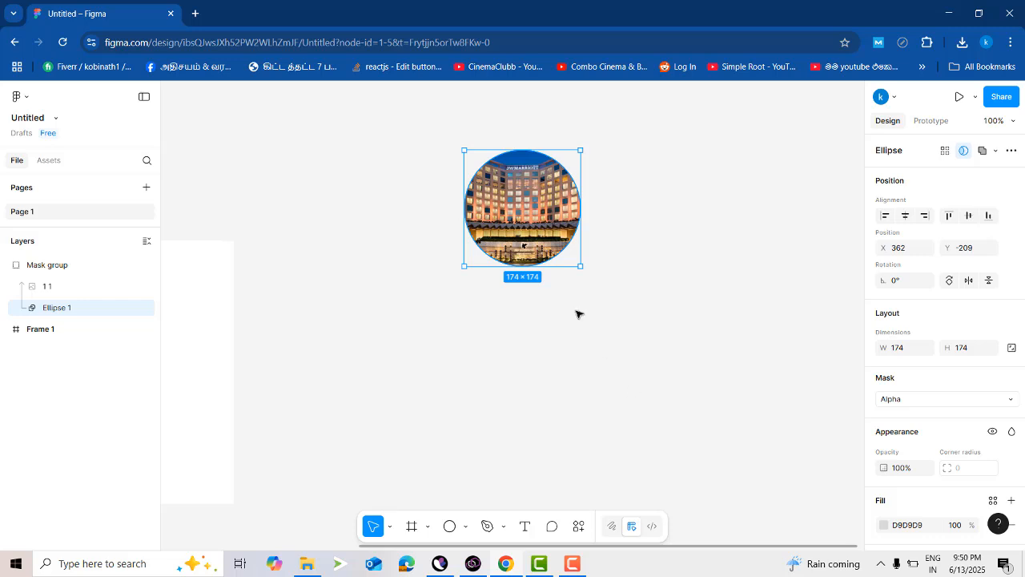
mouse_move(534, 206)
mouse_down()
mouse_move(533, 221)
mouse_move(533, 185)
mouse_move(534, 197)
mouse_up()
click(680, 231)
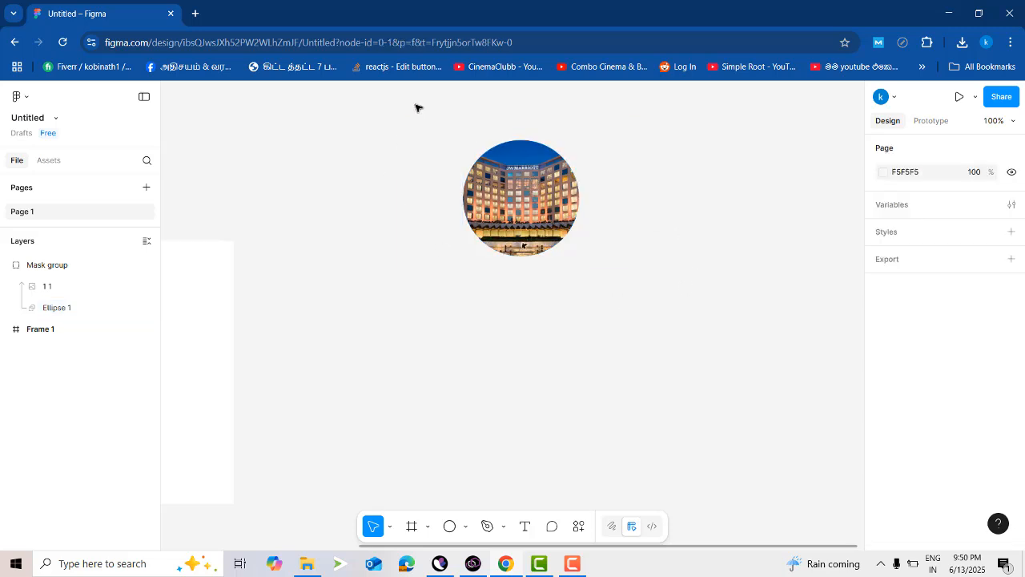
Group the masked hotel image and move the group to about X 385, Y -81
drag(385, 101, 681, 367)
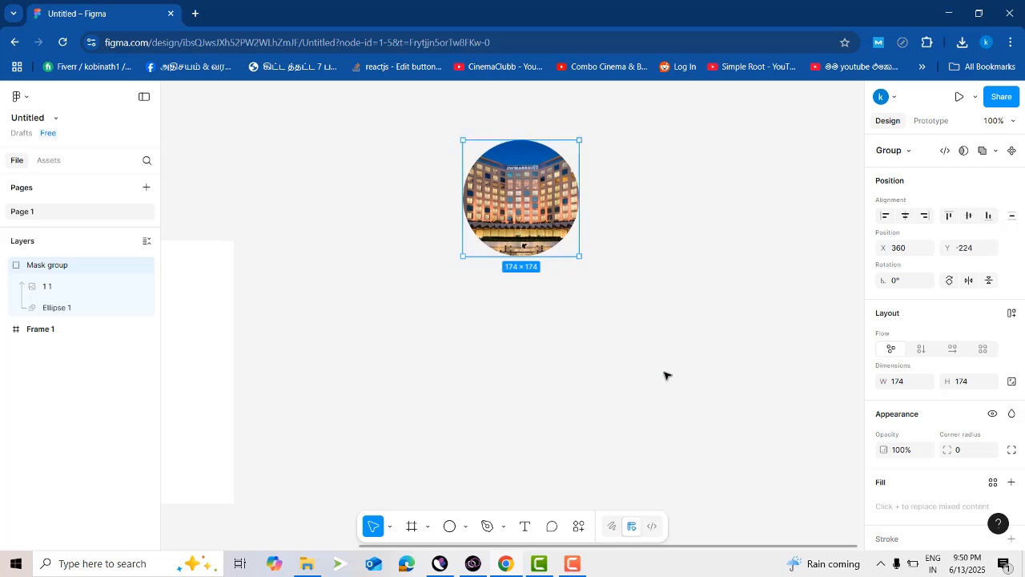
right_click(517, 207)
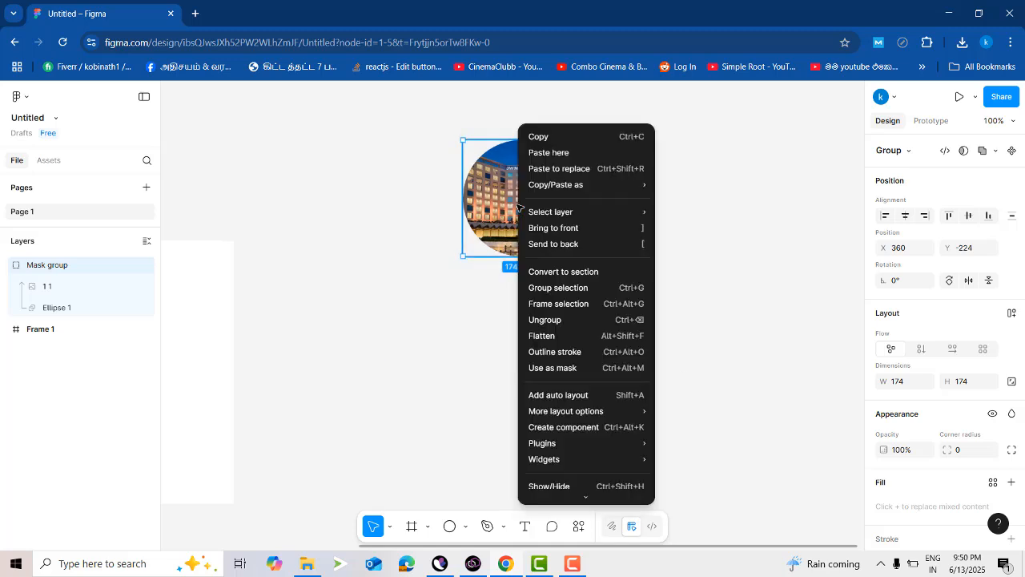
click(554, 289)
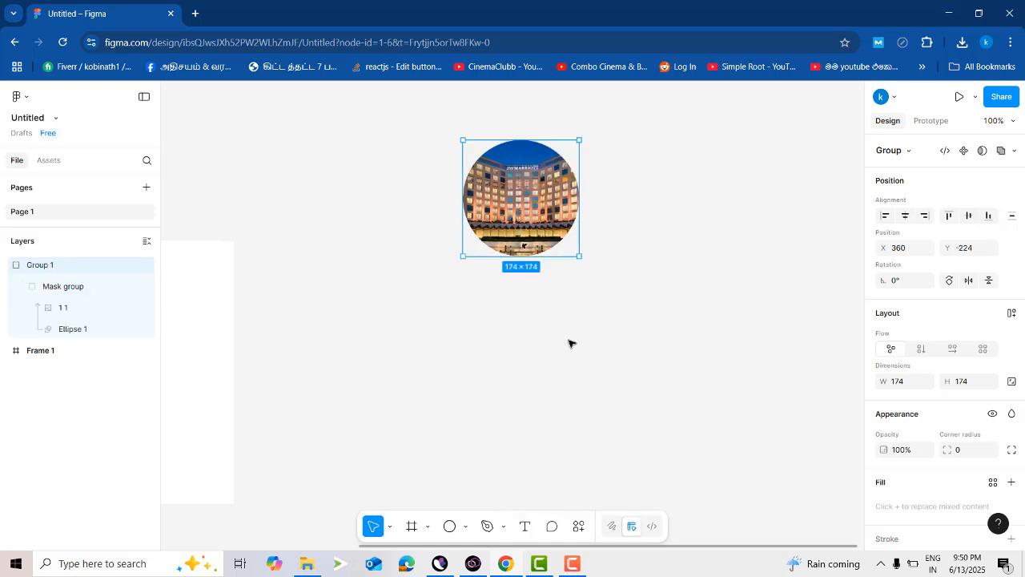
drag(520, 200, 470, 458)
drag(330, 379, 545, 346)
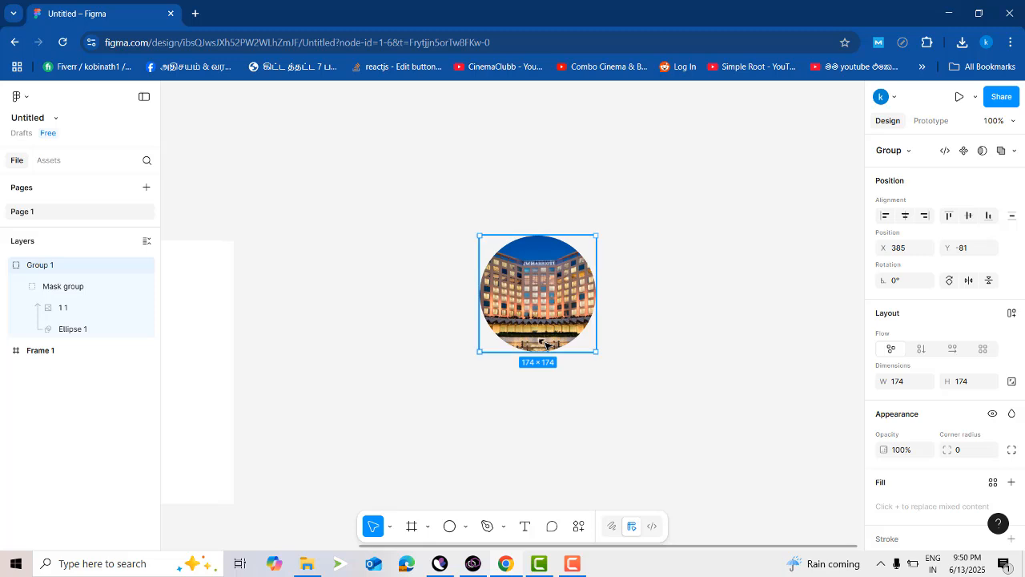